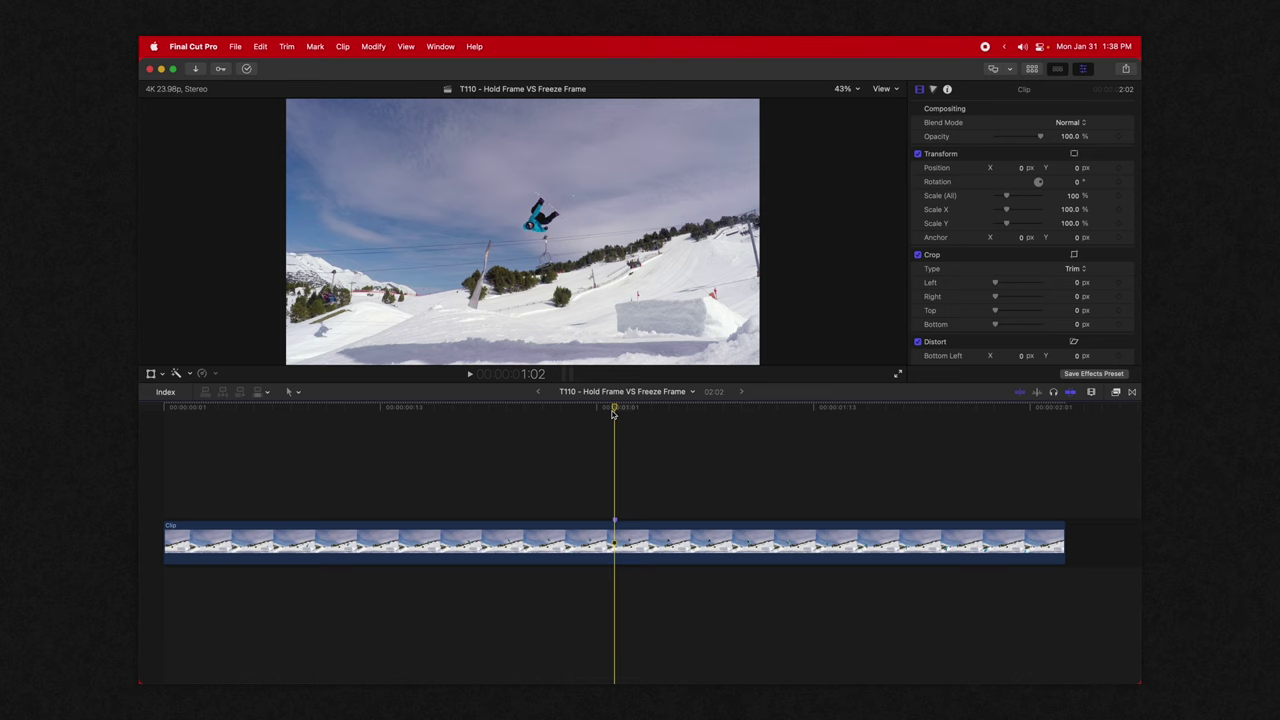
# Insert a hold frame at the snowboard clip's mid-air moment, redoing it after an undo
pyautogui.hotkey('shift', 'h')
pyautogui.press('cmd+z')
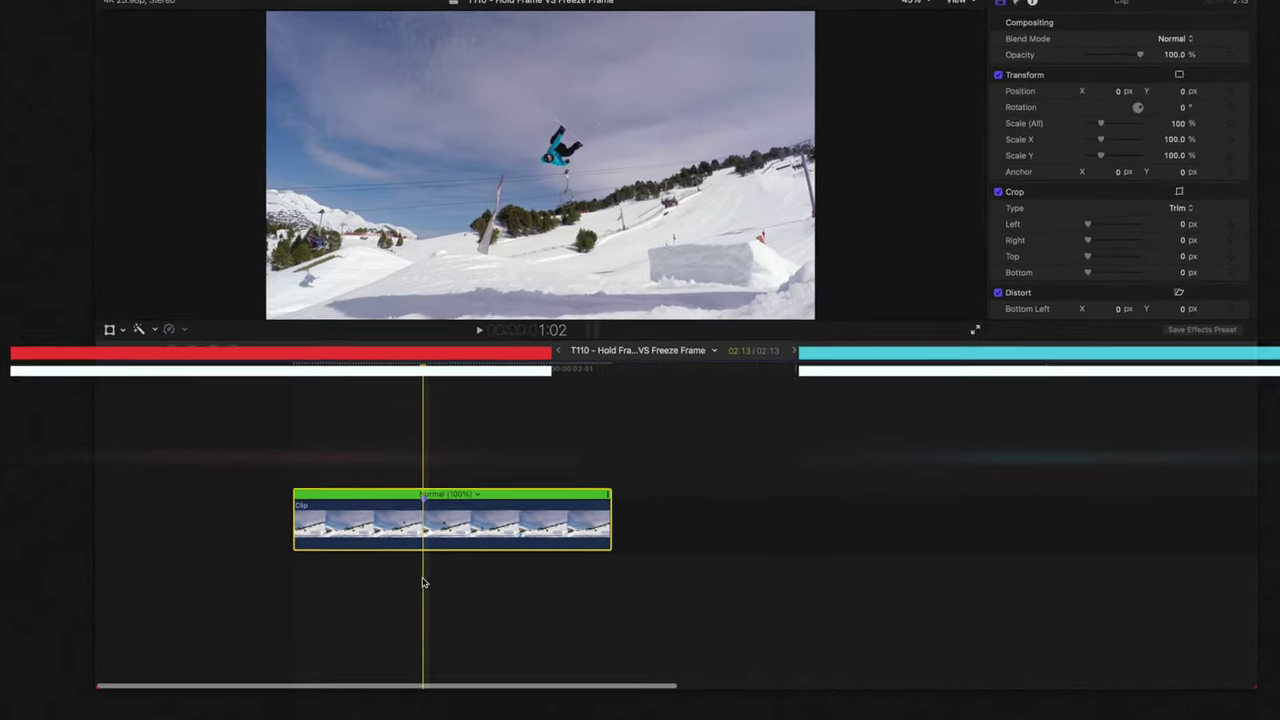
pyautogui.hotkey('shift', 'h')
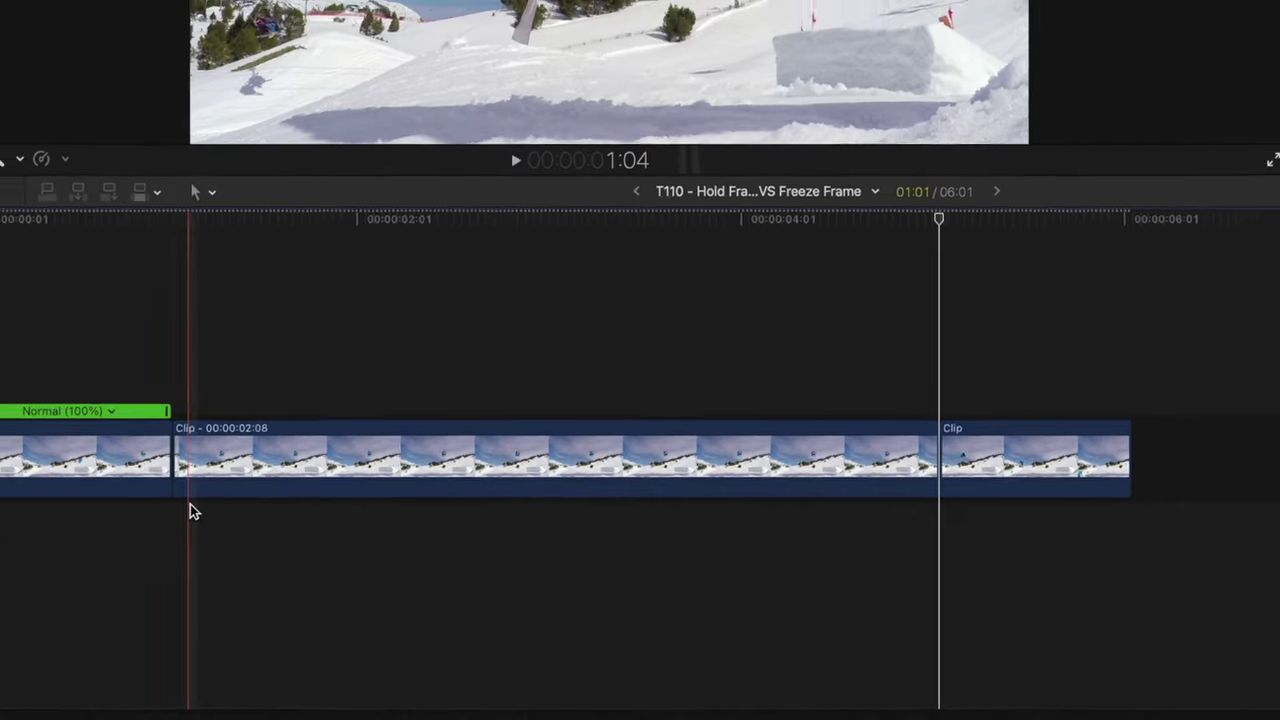
# Extend the first clip's end and trim the freeze frame down to 22 frames
pyautogui.click(161, 450)
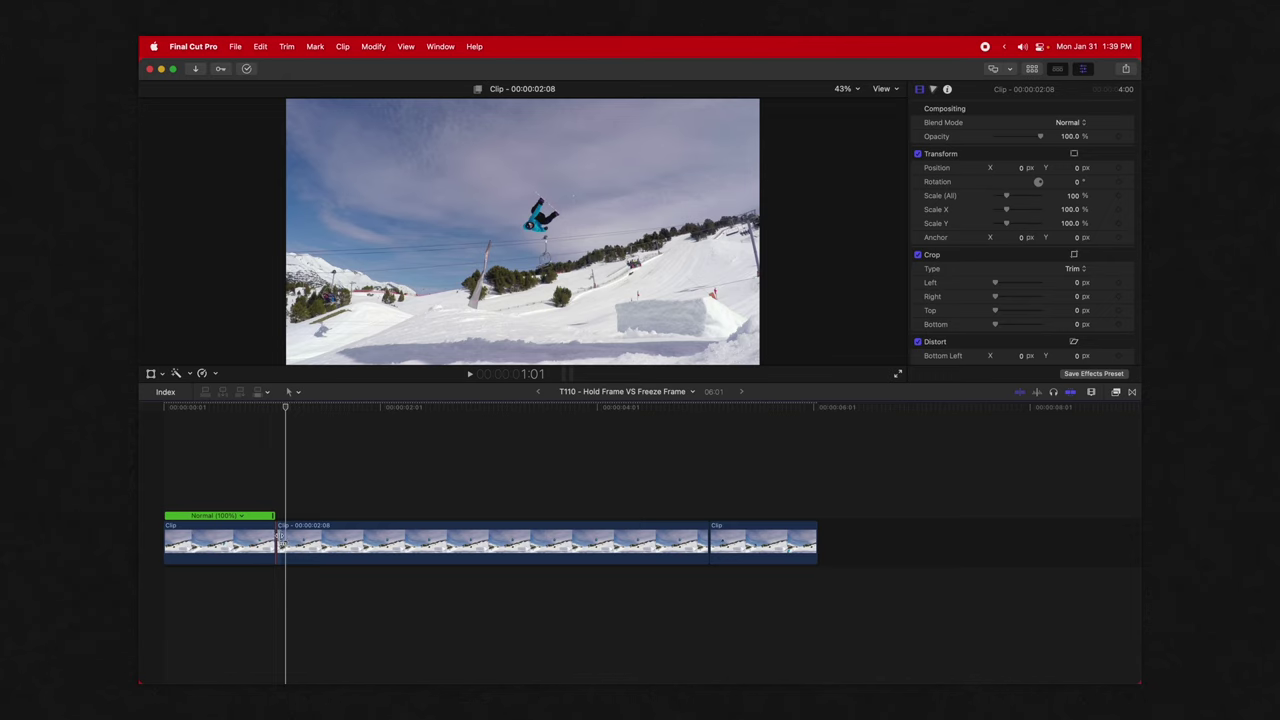
pyautogui.moveTo(278, 543); pyautogui.dragTo(323, 543)
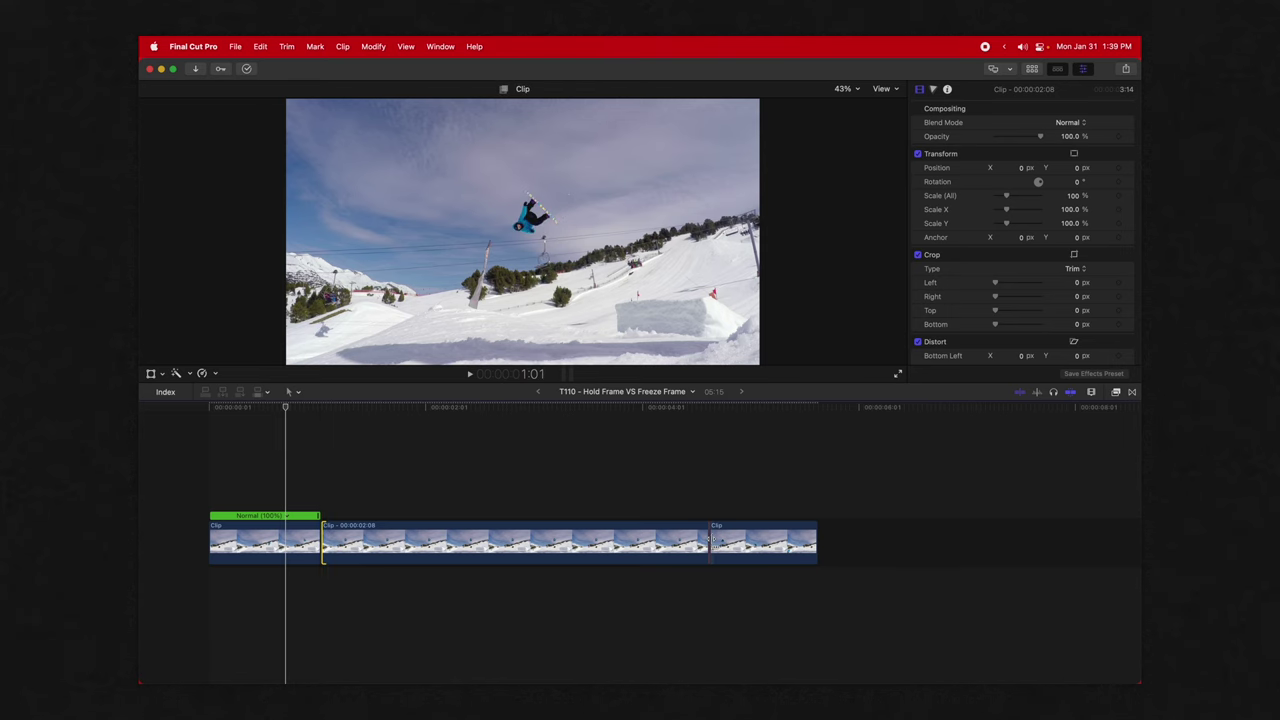
pyautogui.moveTo(707, 541); pyautogui.dragTo(618, 541)
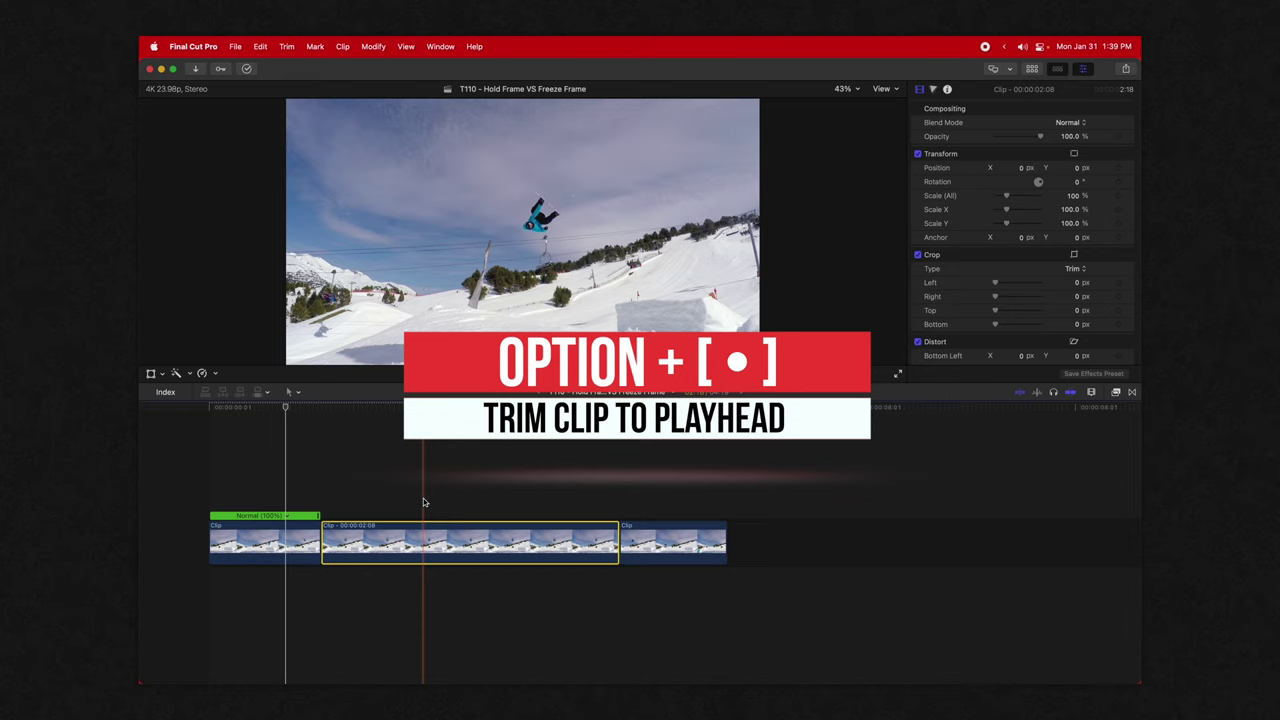
pyautogui.hotkey('alt', '[')
pyautogui.hotkey('alt', ']')
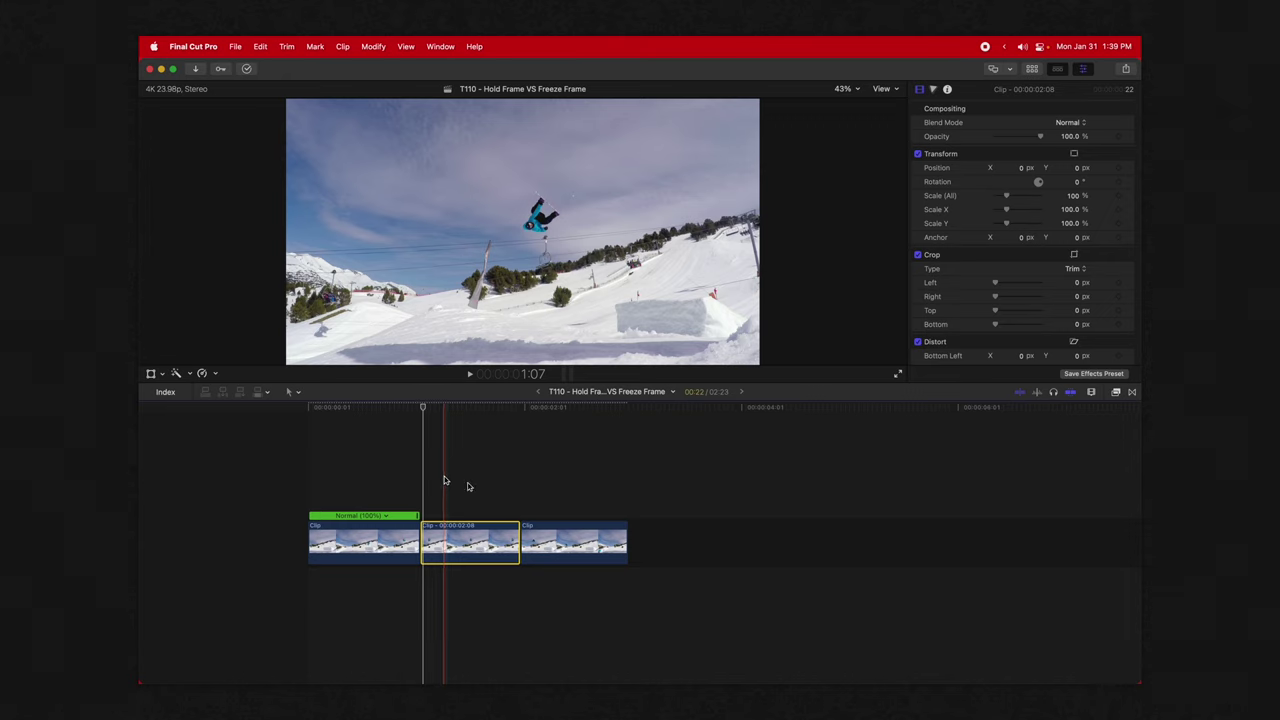
# Delete the freeze frame and trailing clip, then add and stretch a Hold (0%) section to 06:08
pyautogui.press('Delete')
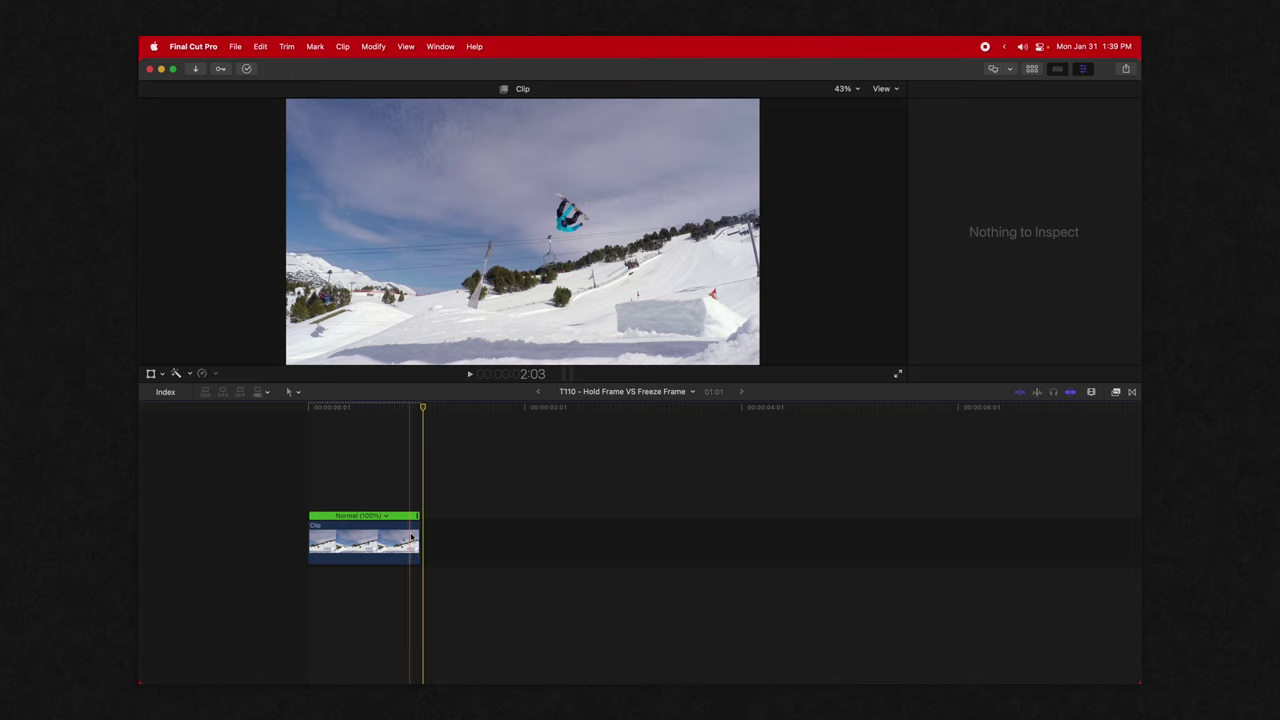
pyautogui.moveTo(419, 540); pyautogui.dragTo(582, 538)
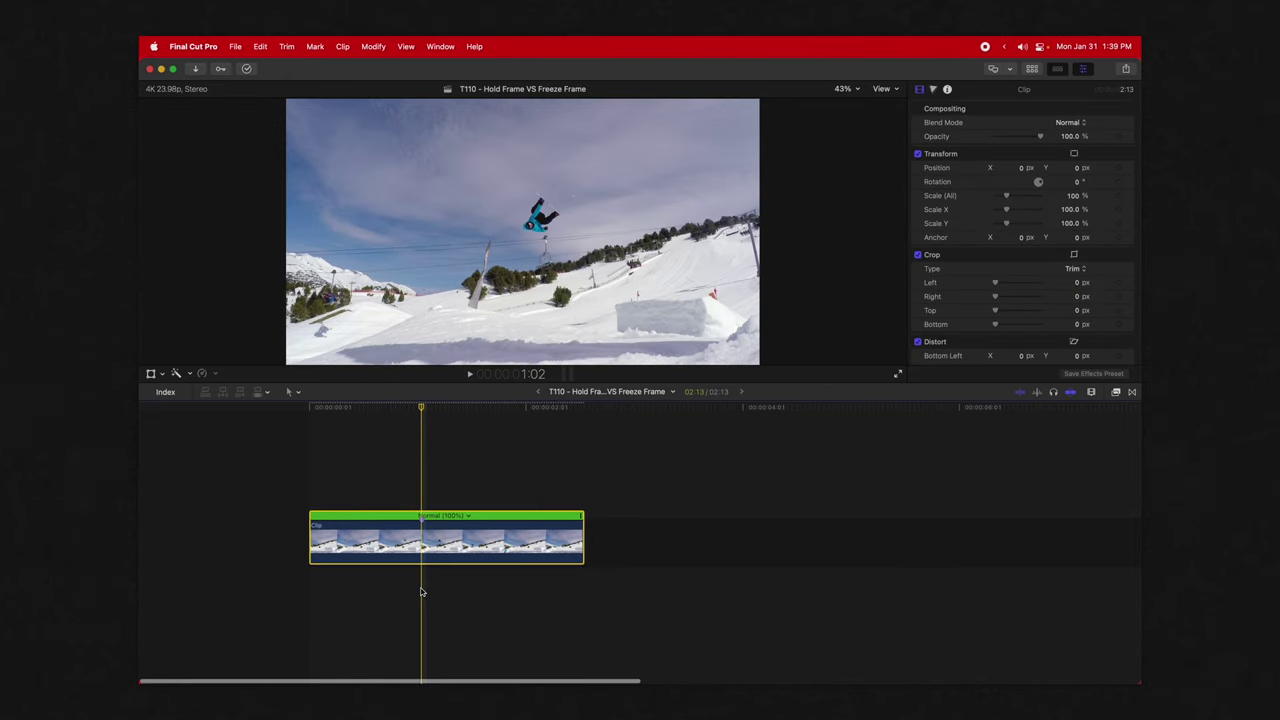
pyautogui.hotkey('shift', 'h')
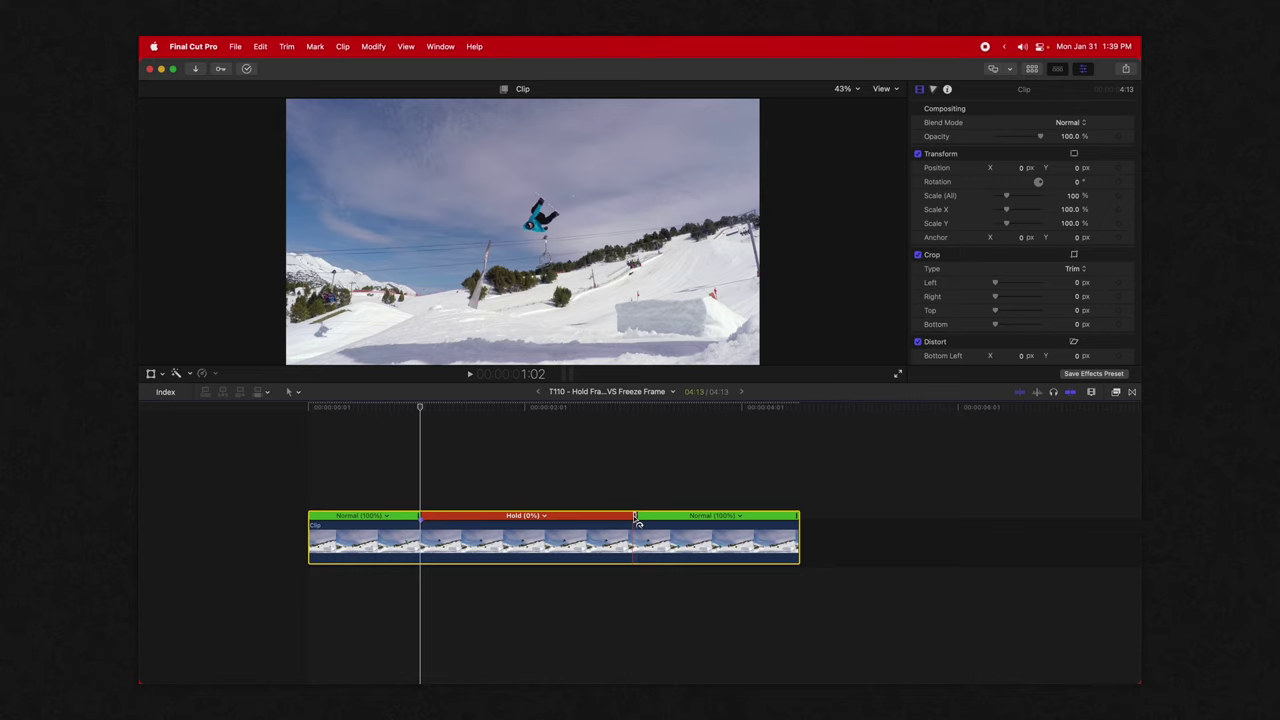
pyautogui.moveTo(635, 518); pyautogui.dragTo(829, 519)
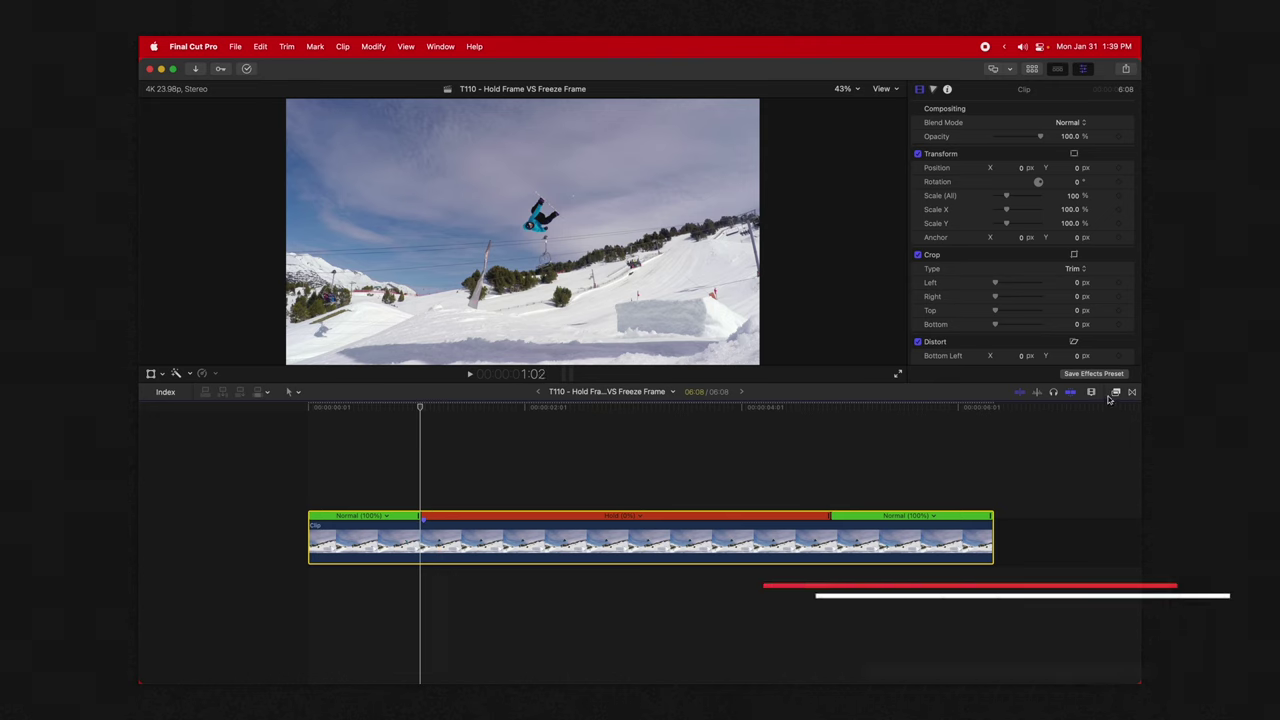
# Grade shadows cyan-blue and highlights orange with Color Wheels 1, then add a 4-second freeze frame
pyautogui.press('super+6')
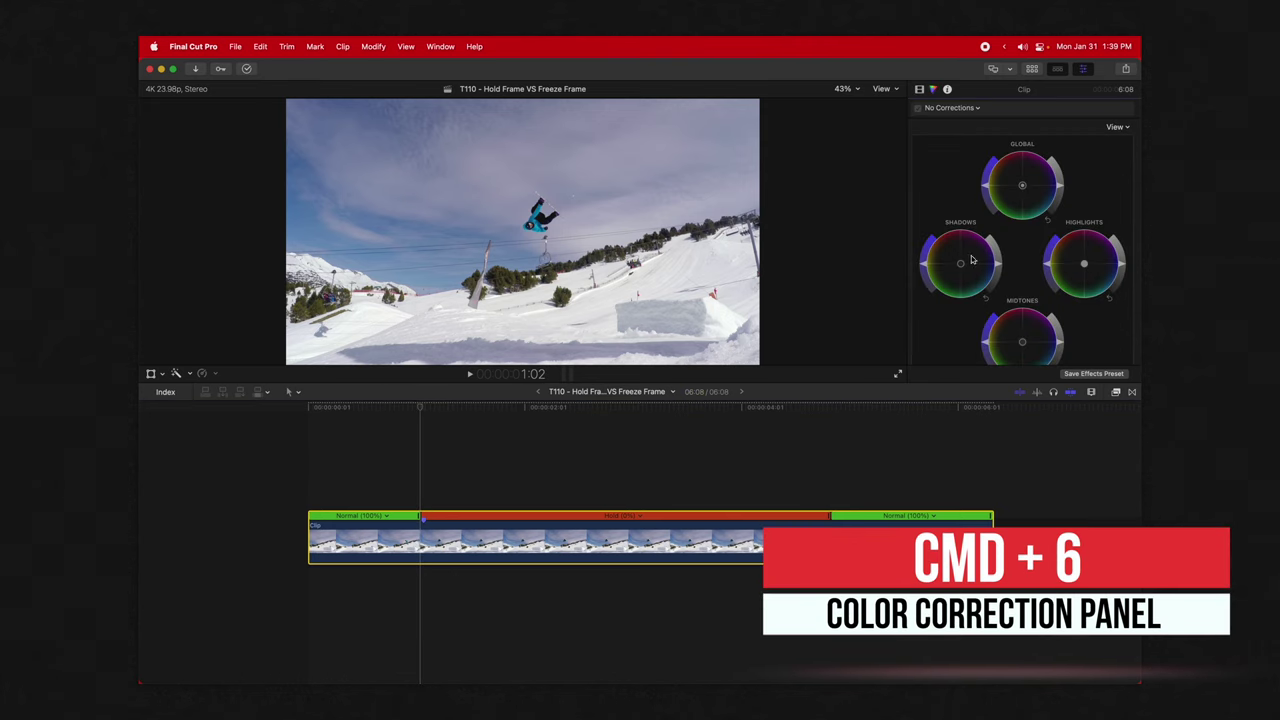
pyautogui.moveTo(961, 263); pyautogui.dragTo(978, 292)
pyautogui.moveTo(1086, 264); pyautogui.dragTo(887, 47)
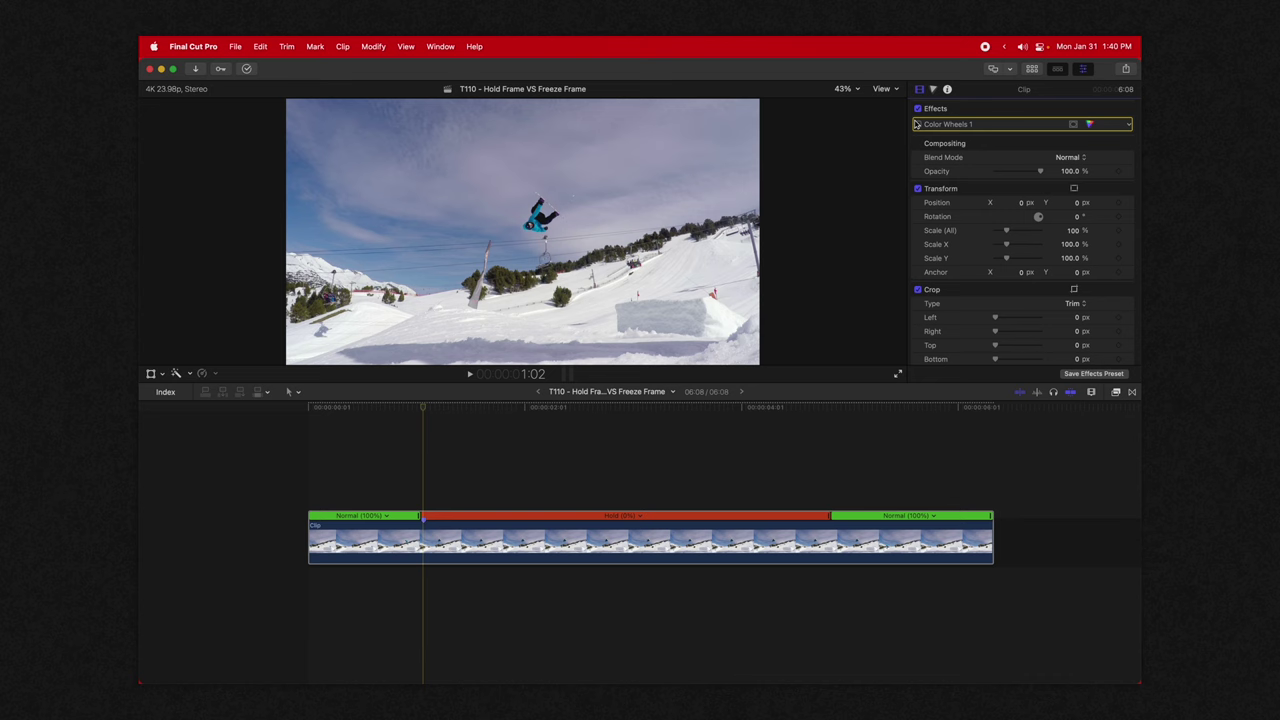
pyautogui.click(917, 124)
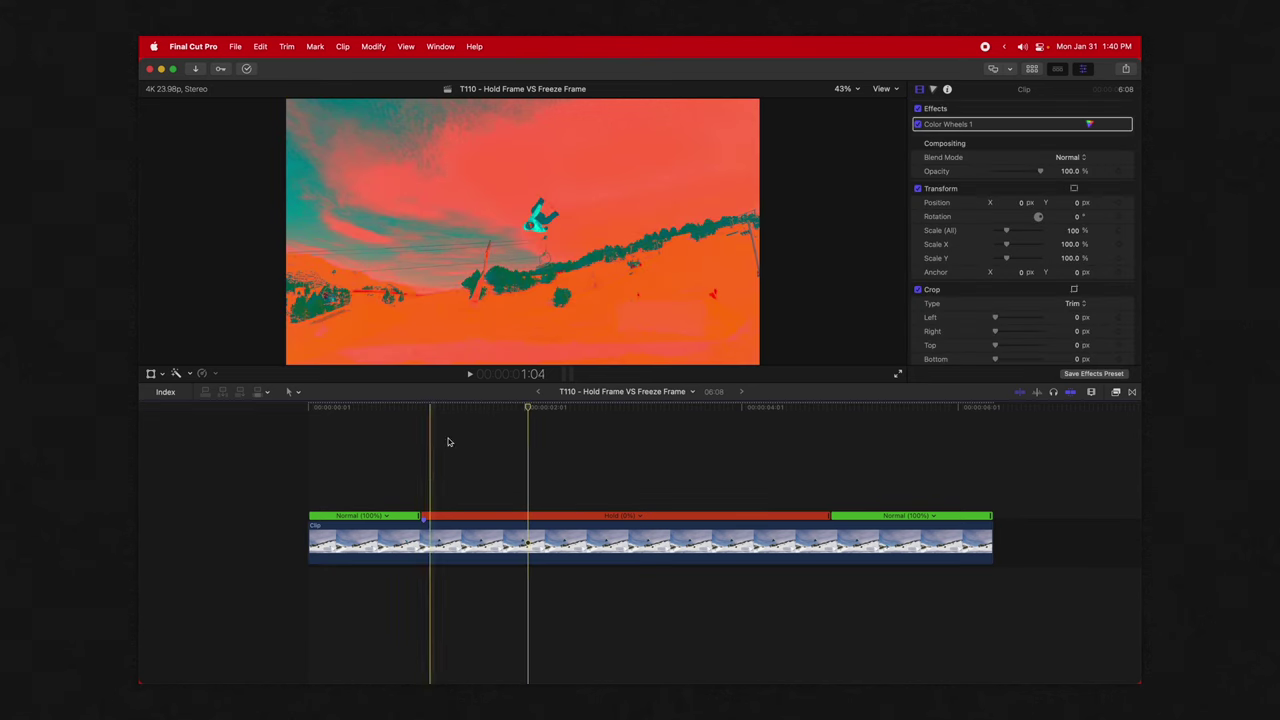
pyautogui.hotkey('alt', 'f')
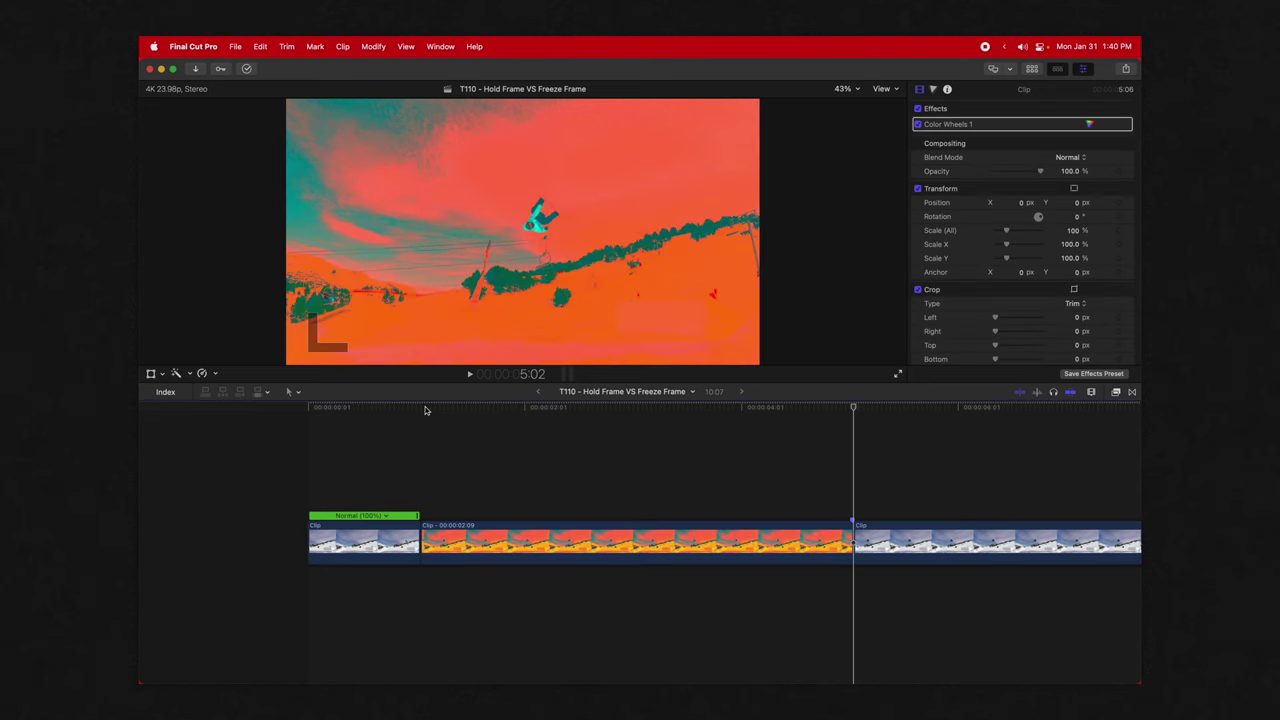
pyautogui.click(474, 540)
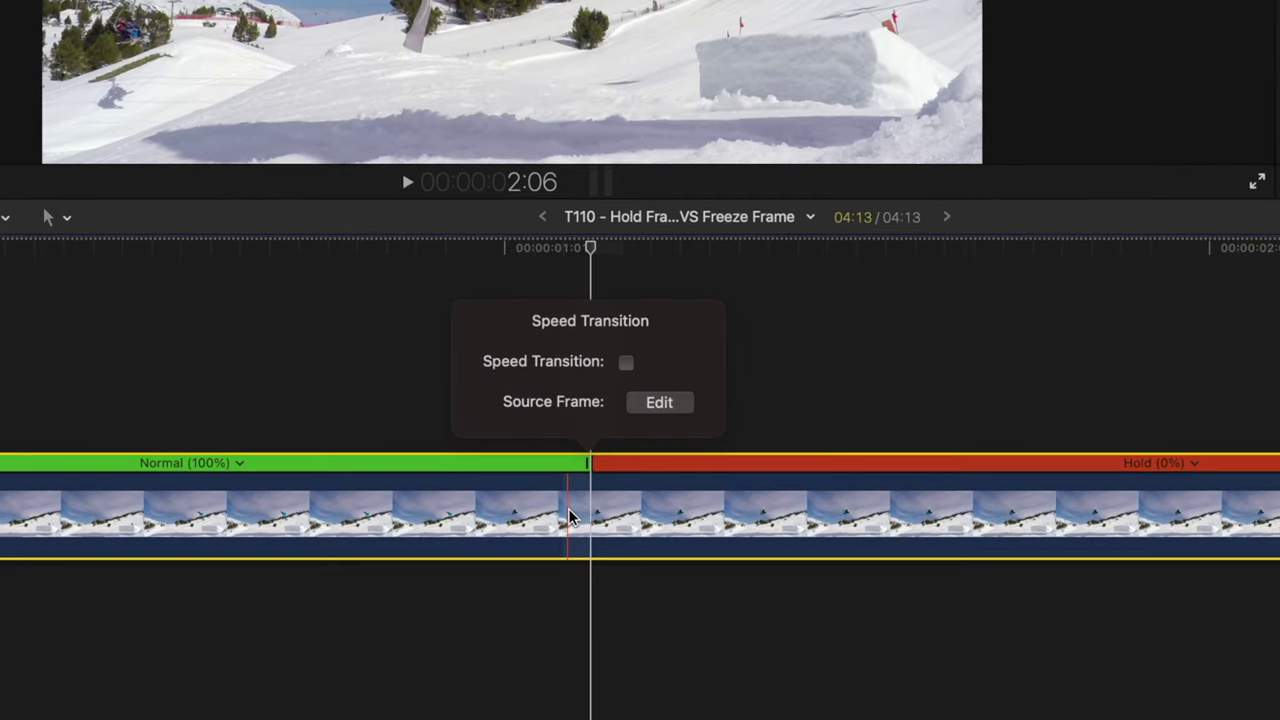
# Shift the Hold (0%) source frame slightly earlier using the filmstrip handle
pyautogui.click(686, 406)
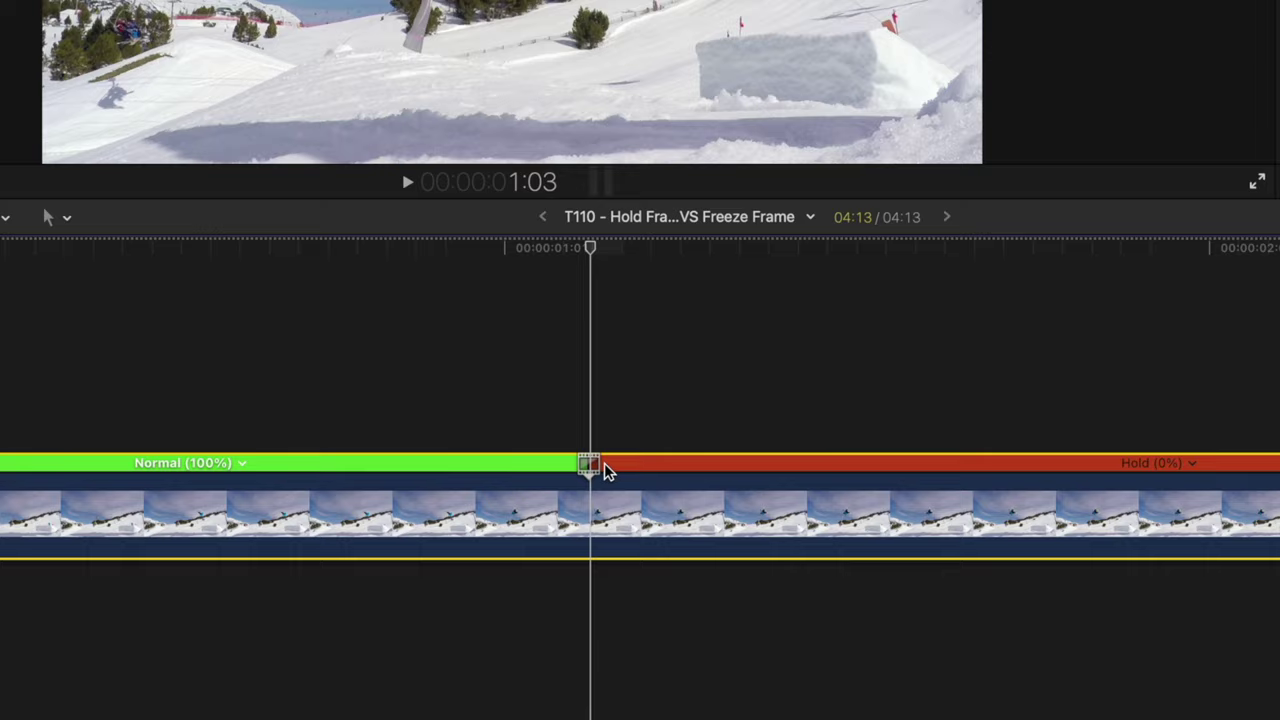
pyautogui.moveTo(618, 467); pyautogui.dragTo(680, 479)
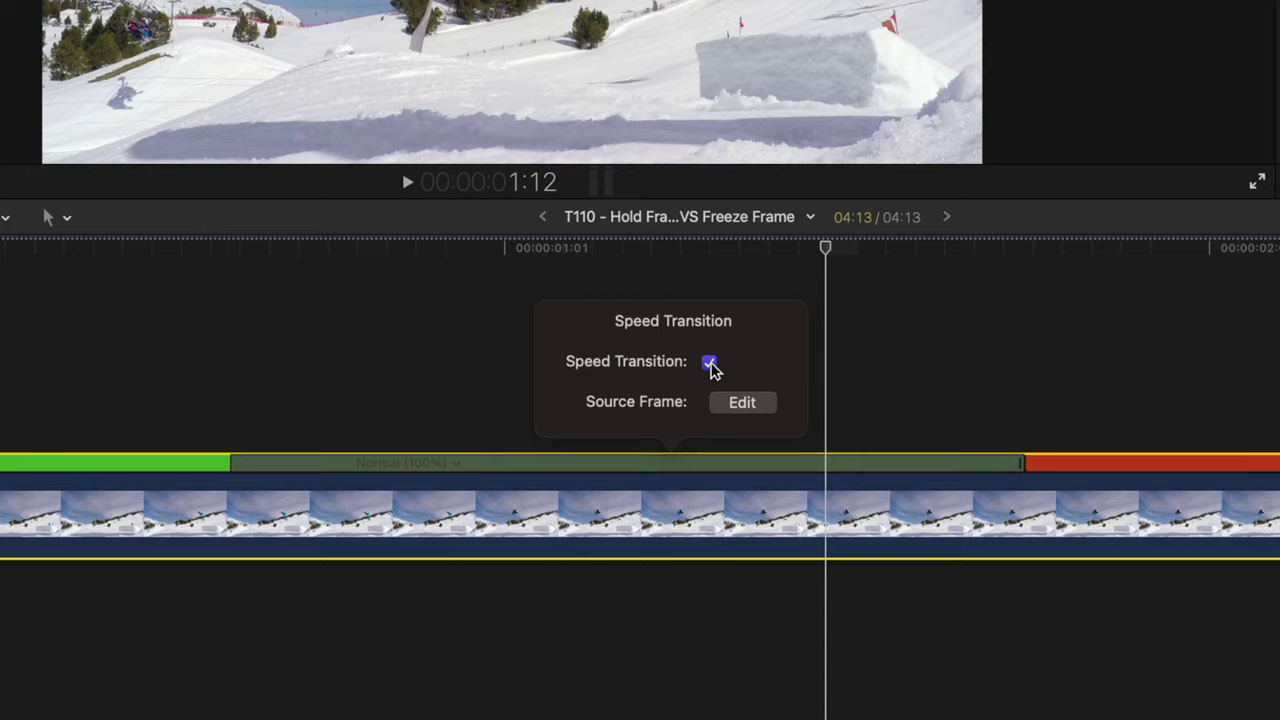
# Close the Speed Transition settings once the hold's transitions are enabled
pyautogui.click(595, 255)
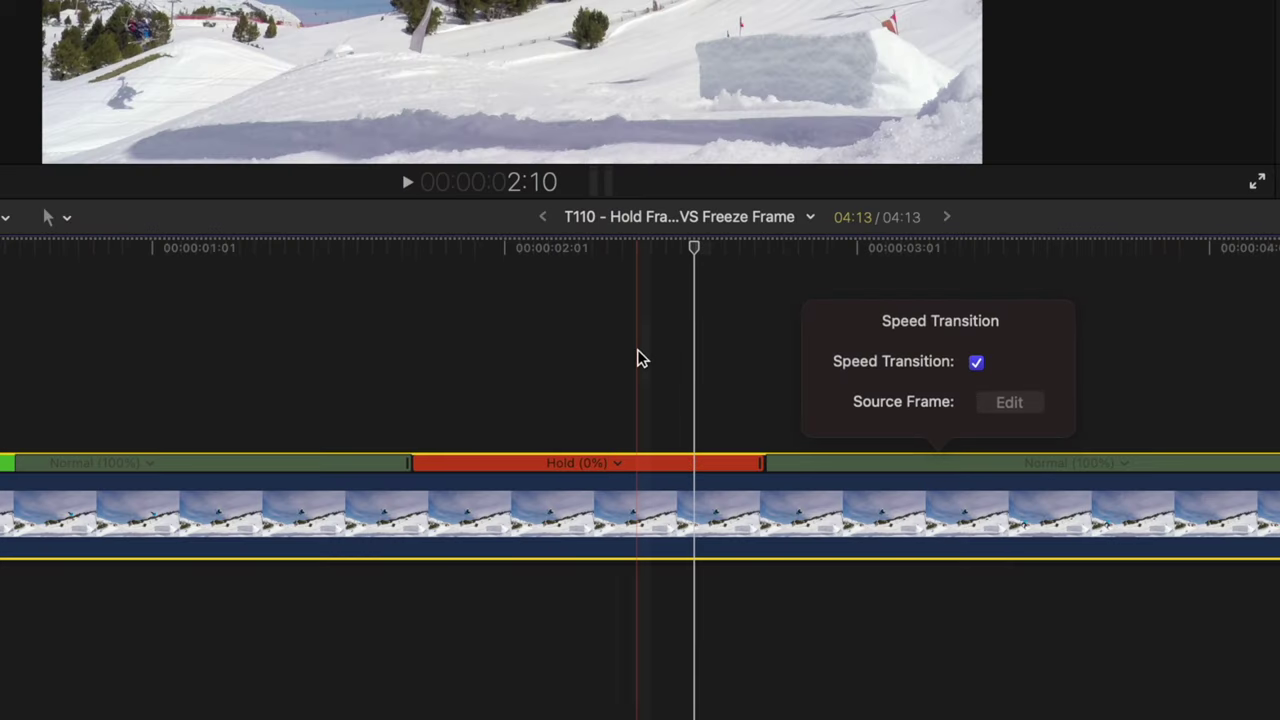
# Apply Smooth End Transition to the Hold (0%) section and check its Speed Transition settings
pyautogui.click(637, 357)
pyautogui.click(660, 463)
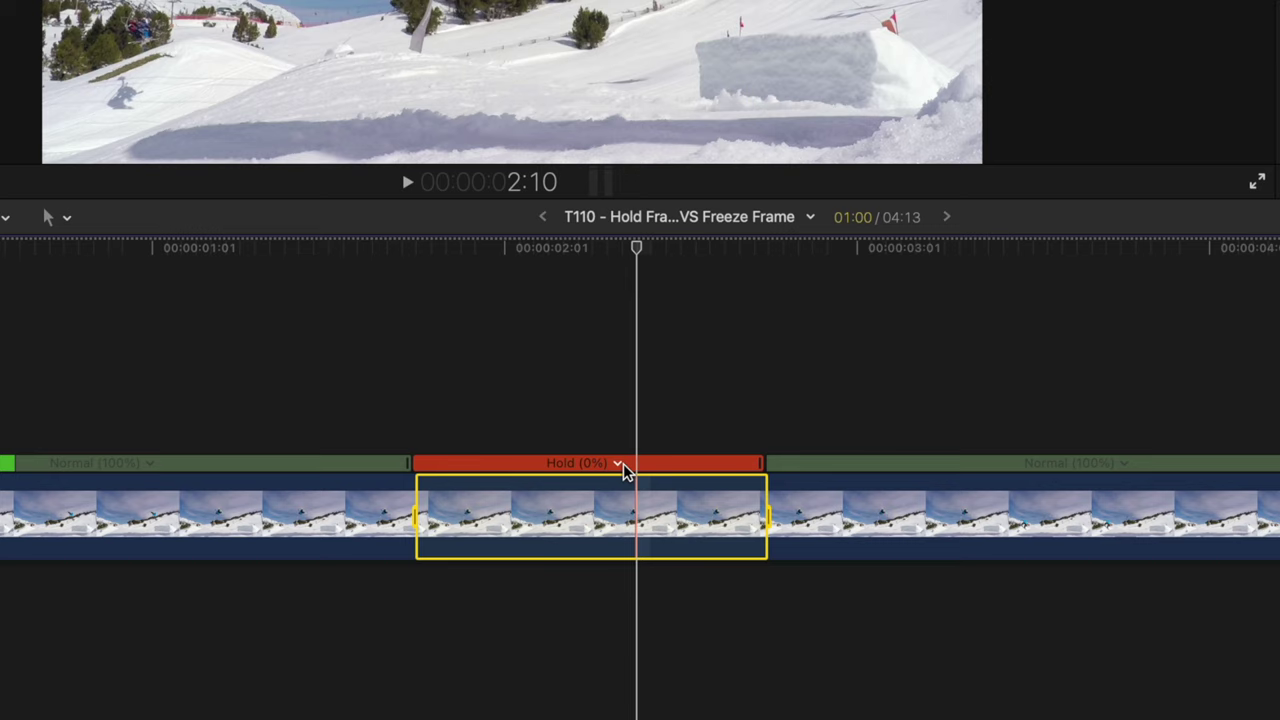
pyautogui.click(619, 465)
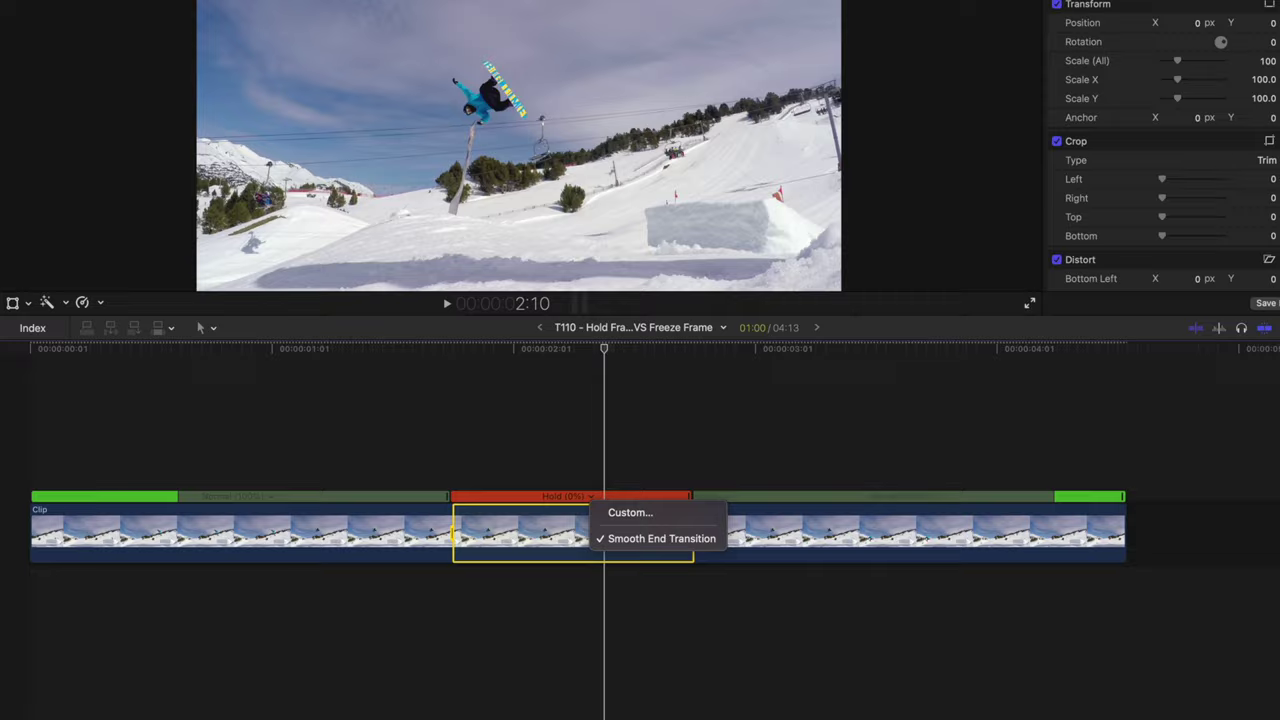
pyautogui.click(618, 463)
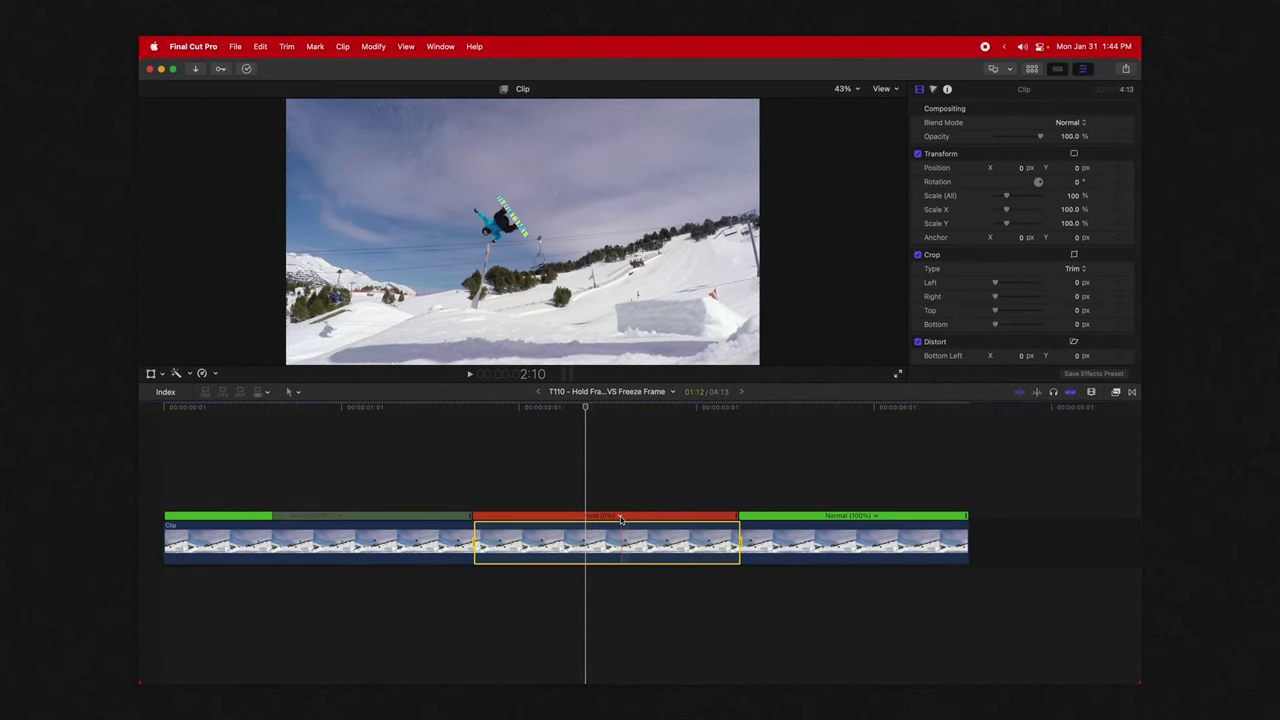
pyautogui.click(641, 547)
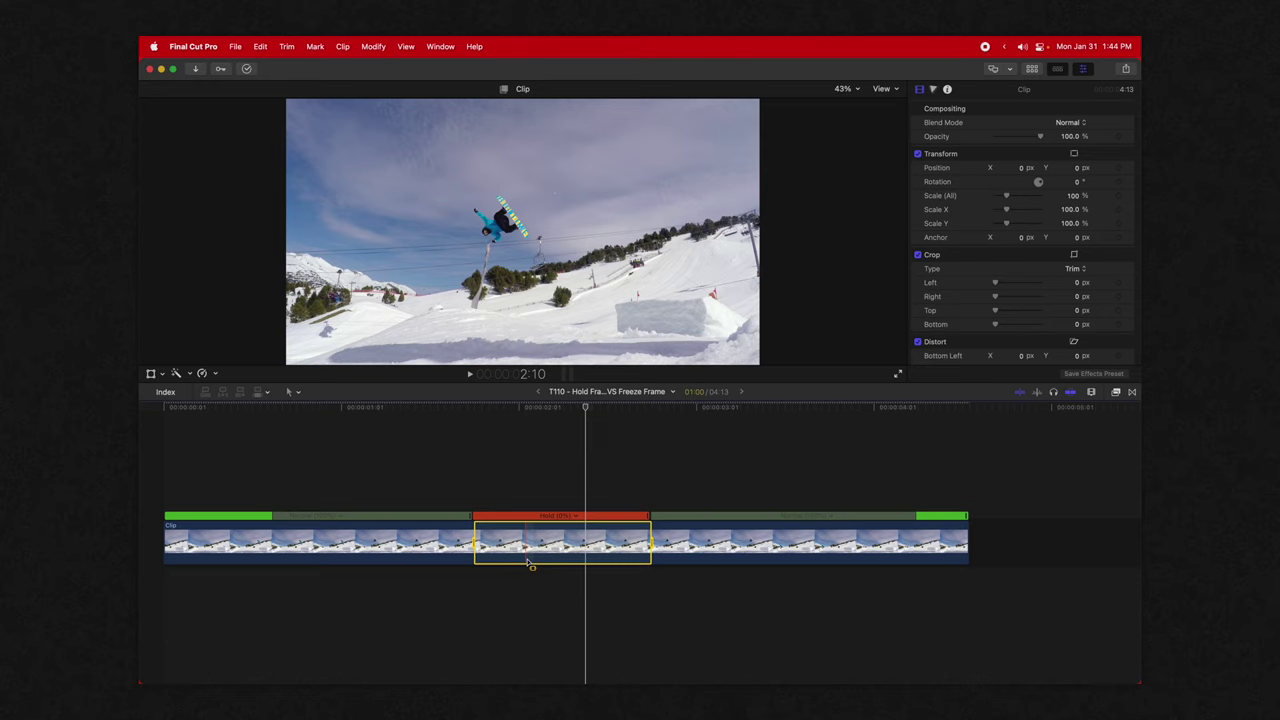
pyautogui.doubleClick(469, 518)
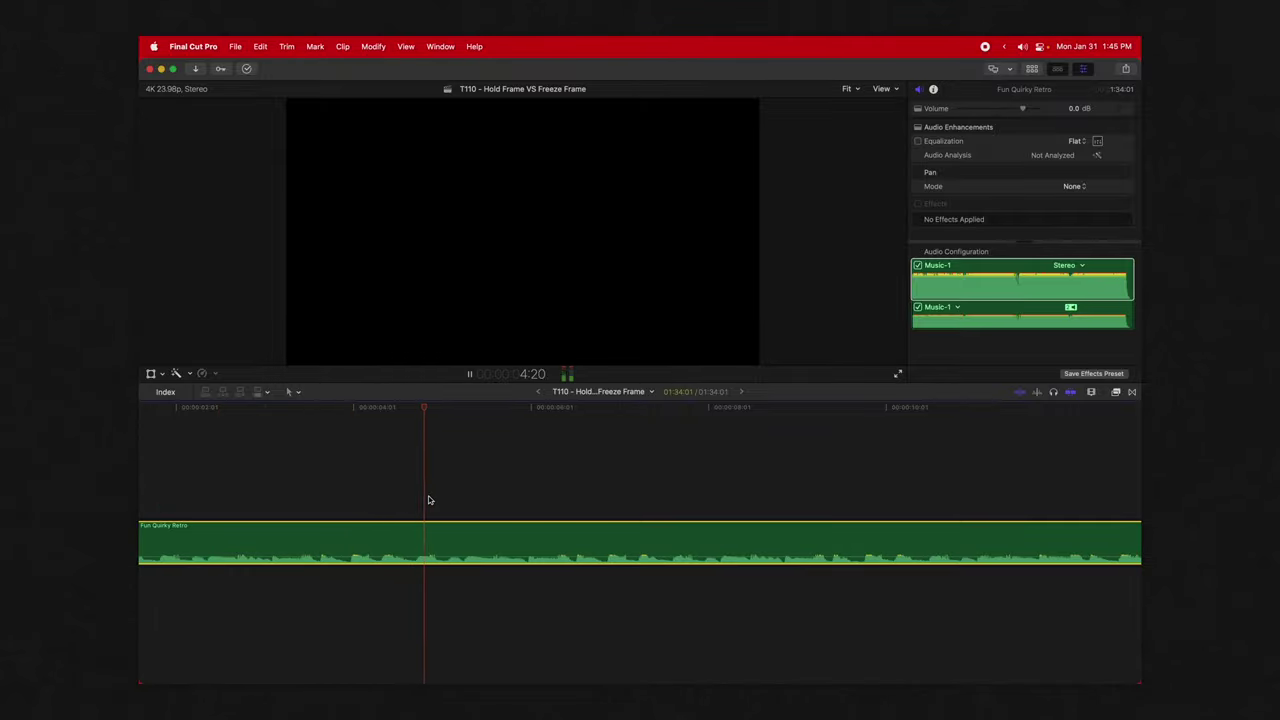
# Add a Hold (0%) to the Fun Quirky Retro music and stretch it to 01:40:22
pyautogui.press('space')
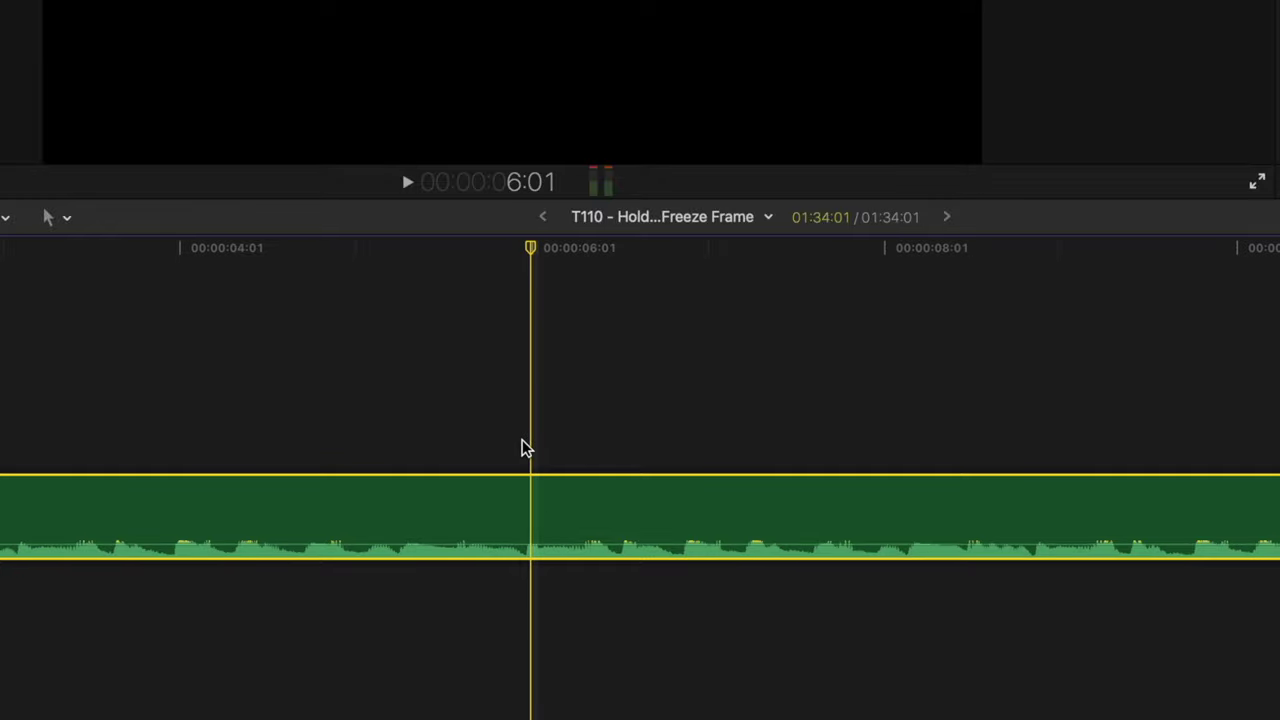
pyautogui.hotkey('shift', 'h')
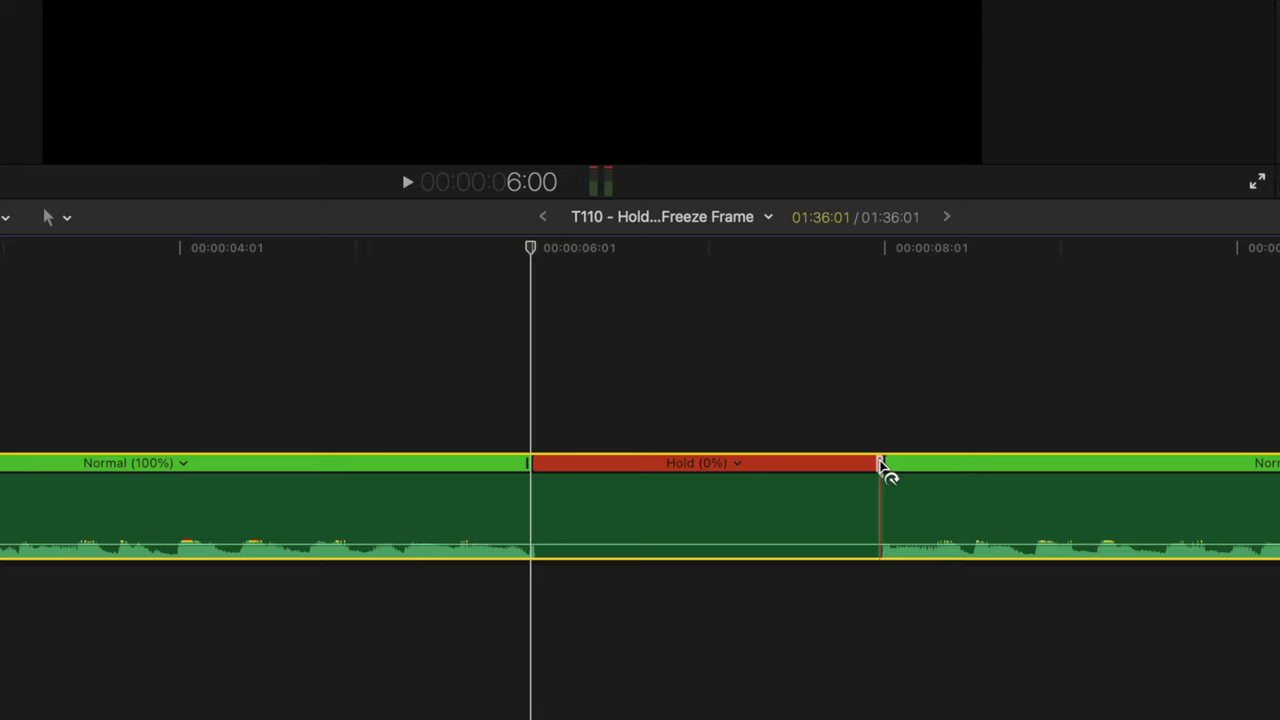
pyautogui.moveTo(882, 465); pyautogui.dragTo(1275, 510)
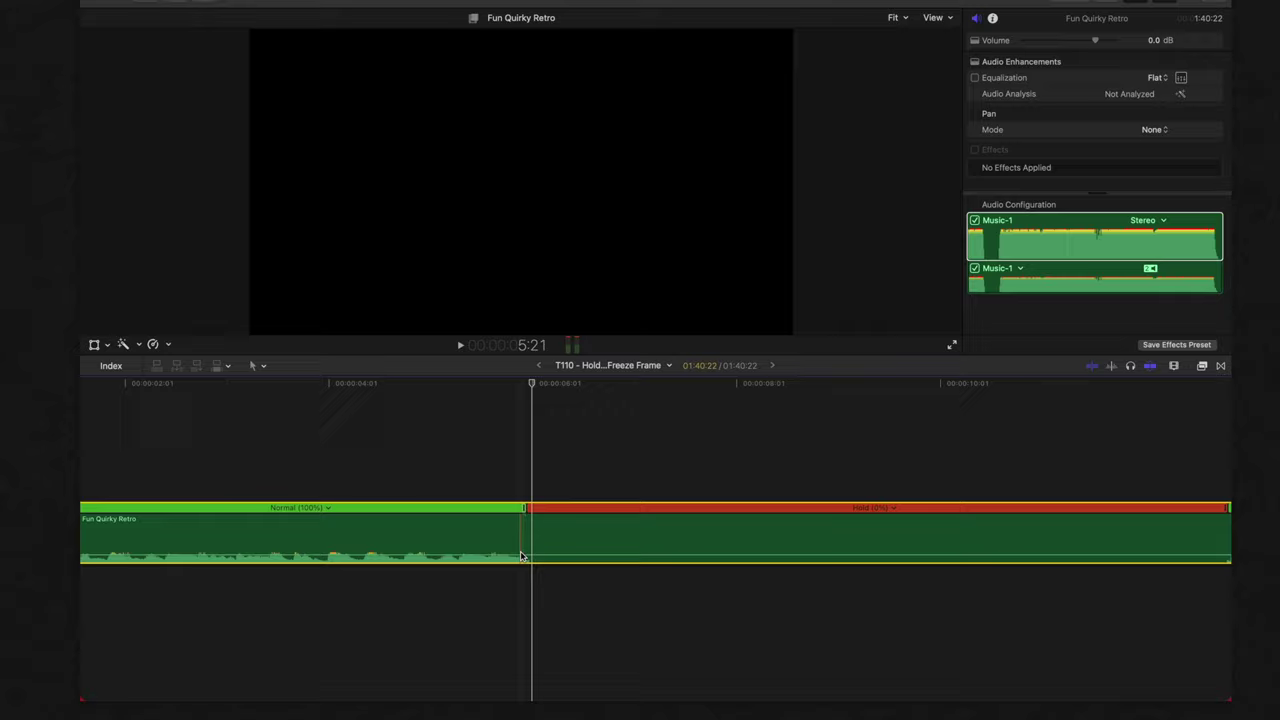
# Find 'cathedral' in the Effects browser and apply the Cathedral reverb to the music
pyautogui.click(1202, 365)
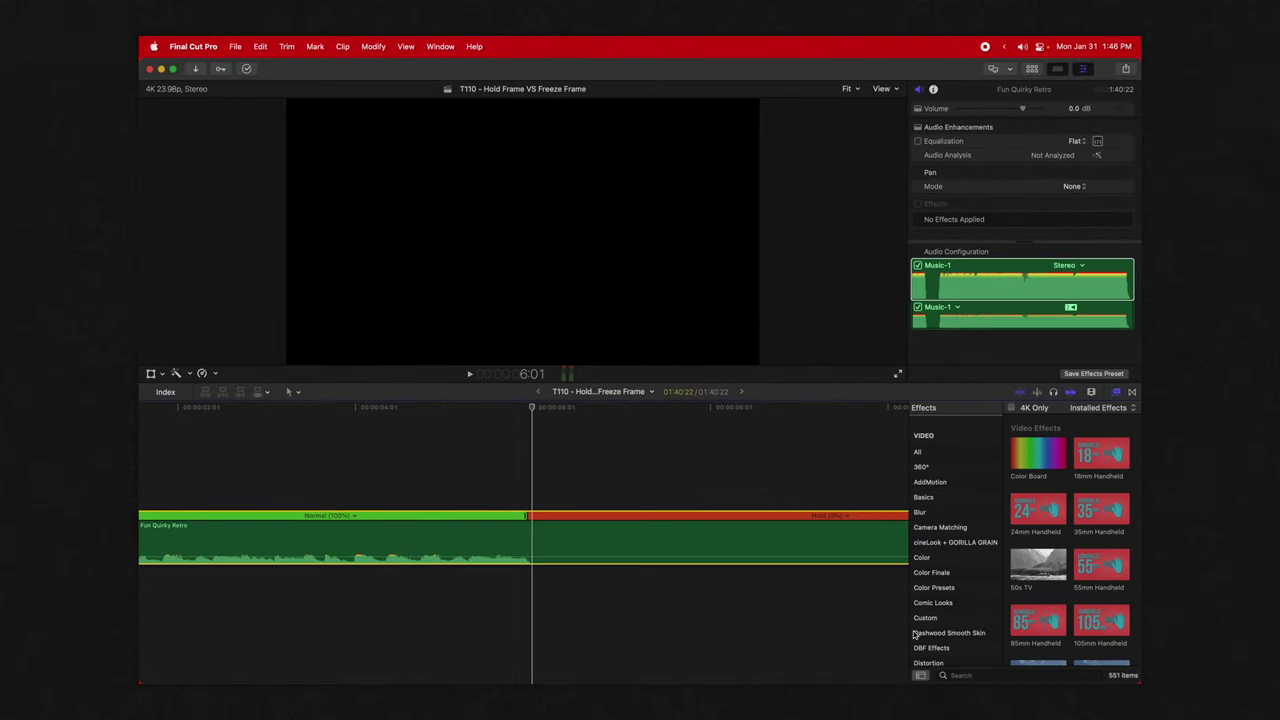
pyautogui.click(968, 675)
pyautogui.write('cathedral')
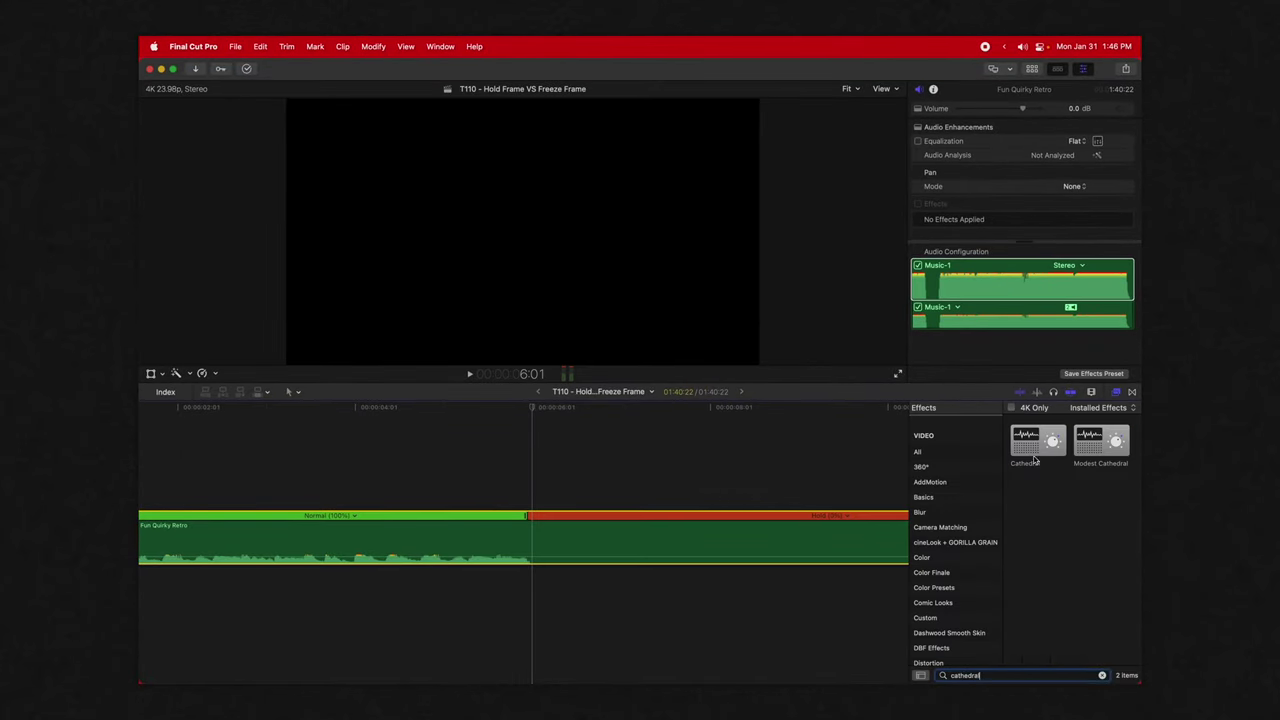
pyautogui.moveTo(1038, 440); pyautogui.dragTo(460, 540)
# Set the Cathedral Amount keyframe to 1.0, moving toward the hold for the next keyframe
pyautogui.moveTo(532, 418); pyautogui.dragTo(505, 418)
pyautogui.scroll(-1, 990, 215)
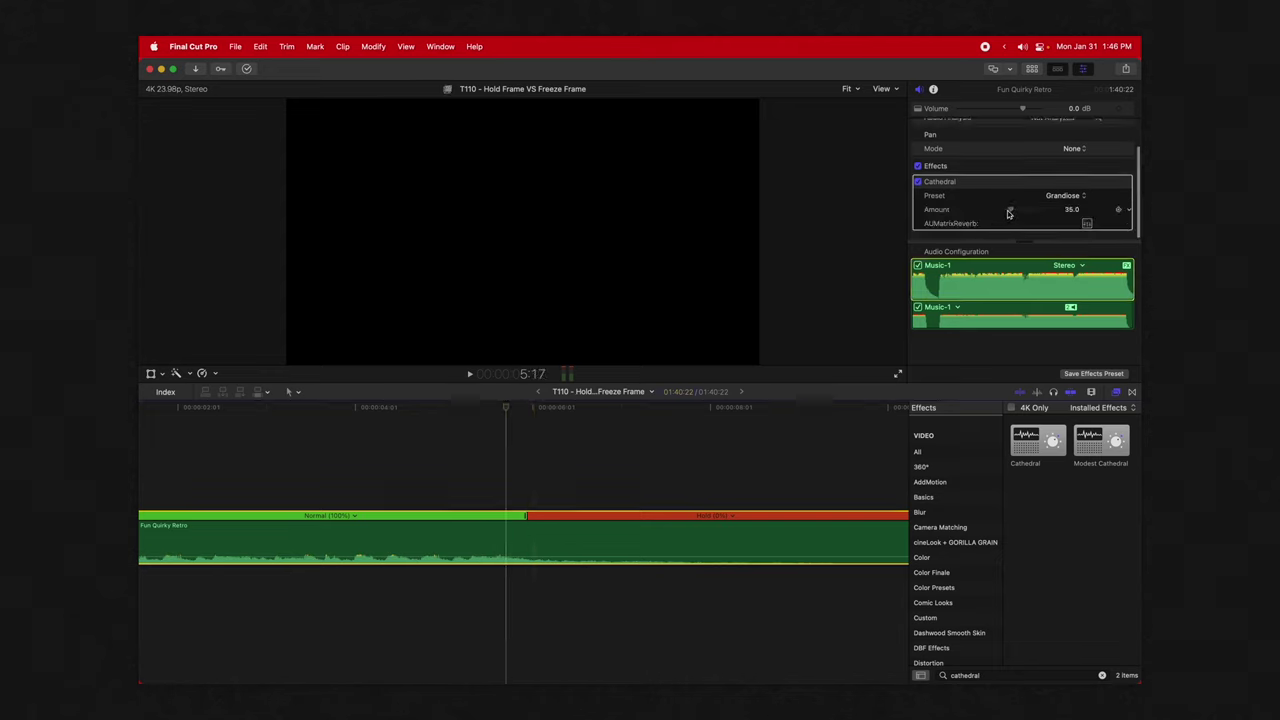
pyautogui.moveTo(1008, 213); pyautogui.dragTo(995, 210)
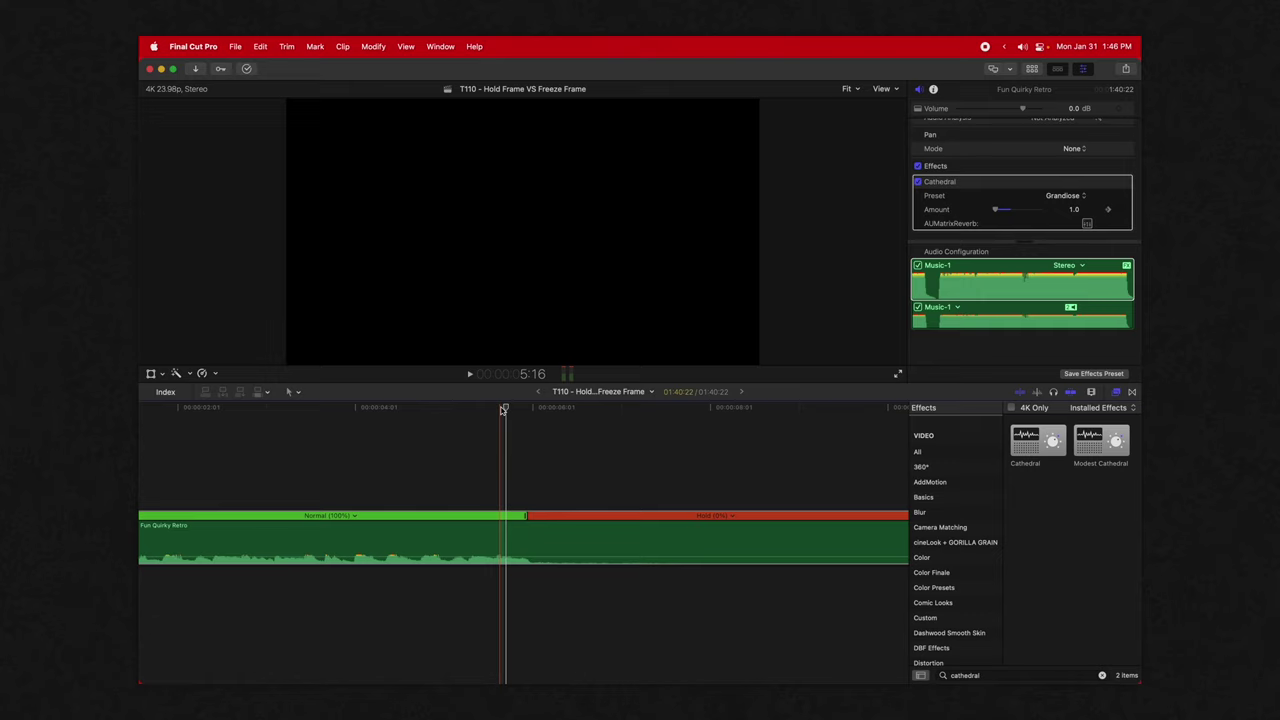
pyautogui.moveTo(503, 410); pyautogui.dragTo(516, 410)
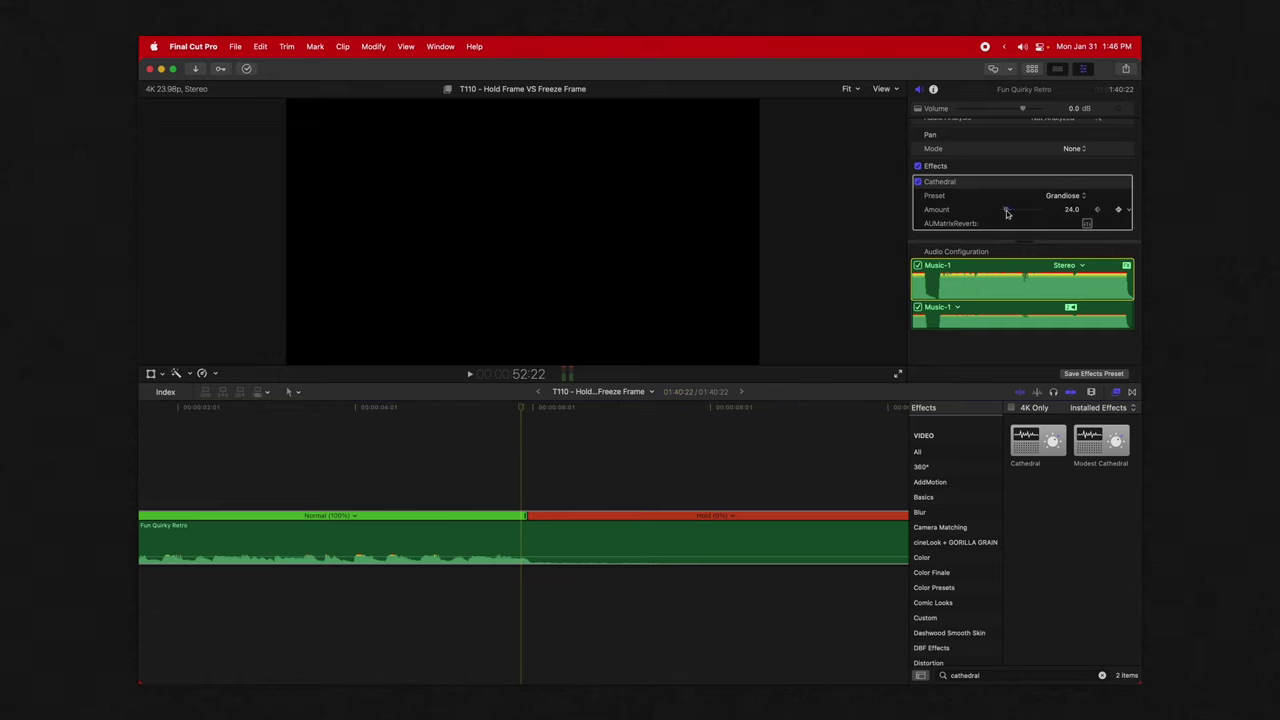